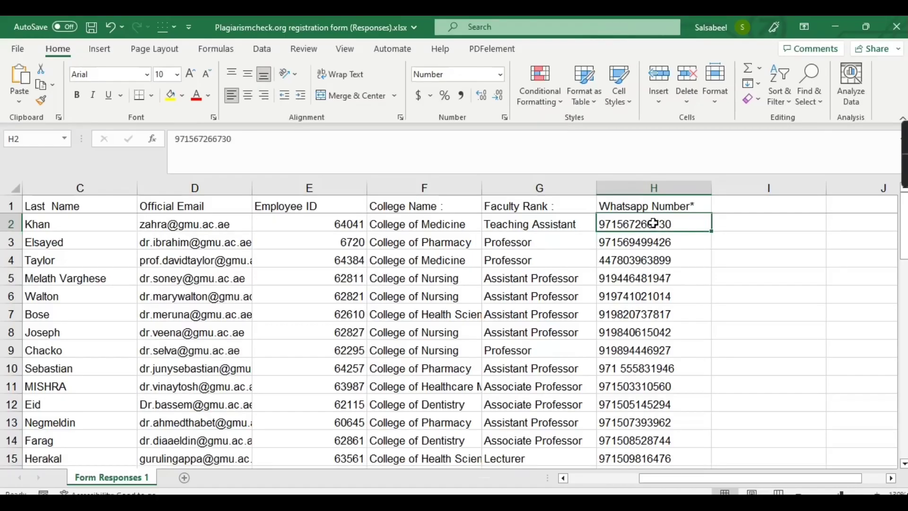
Step: Select the Whatsapp numbers in H2:H17 and bring up their right-click menu
mouse_move(645, 223)
mouse_down()
mouse_move(653, 285)
mouse_move(642, 421)
mouse_move(657, 451)
mouse_move(647, 472)
mouse_move(650, 421)
mouse_move(615, 284)
mouse_move(615, 211)
mouse_move(630, 219)
mouse_up()
click(651, 420)
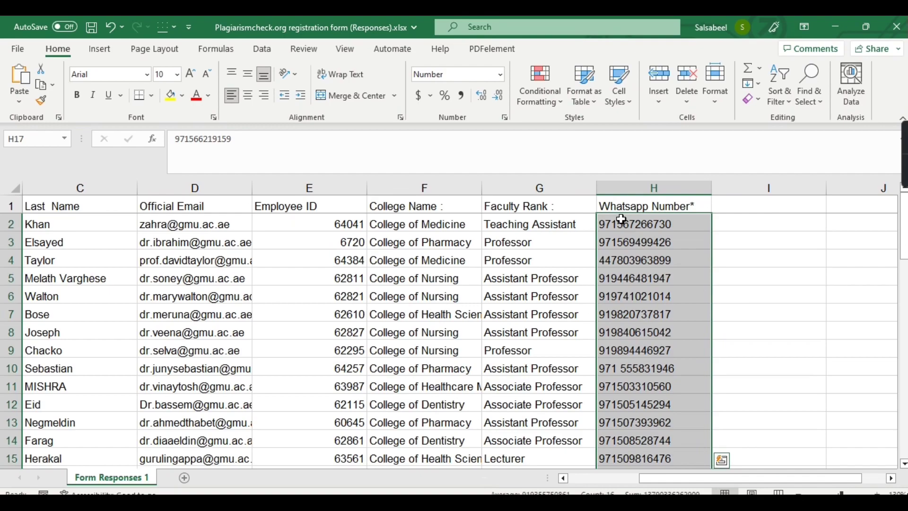
right_click(621, 219)
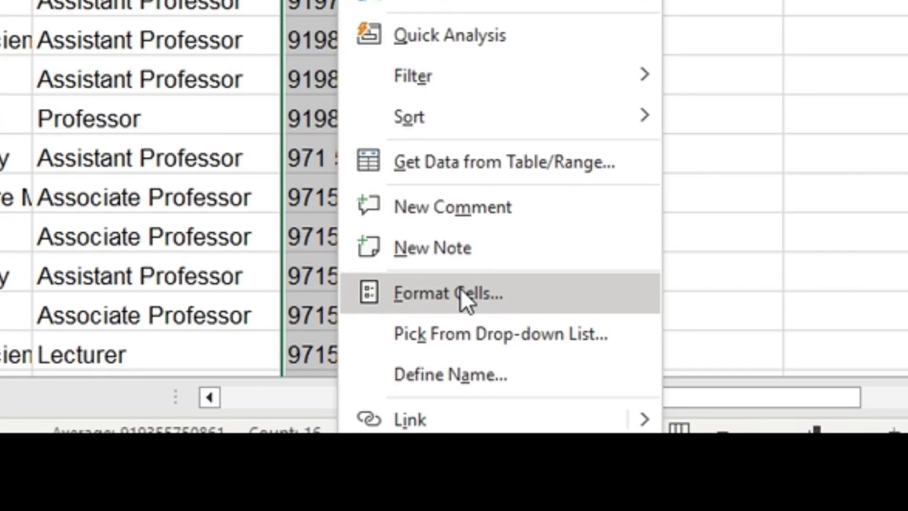
Step: Format H2:H17 as Phone Number, customised with a leading + to ###-####;+#(###) ###-####
click(461, 296)
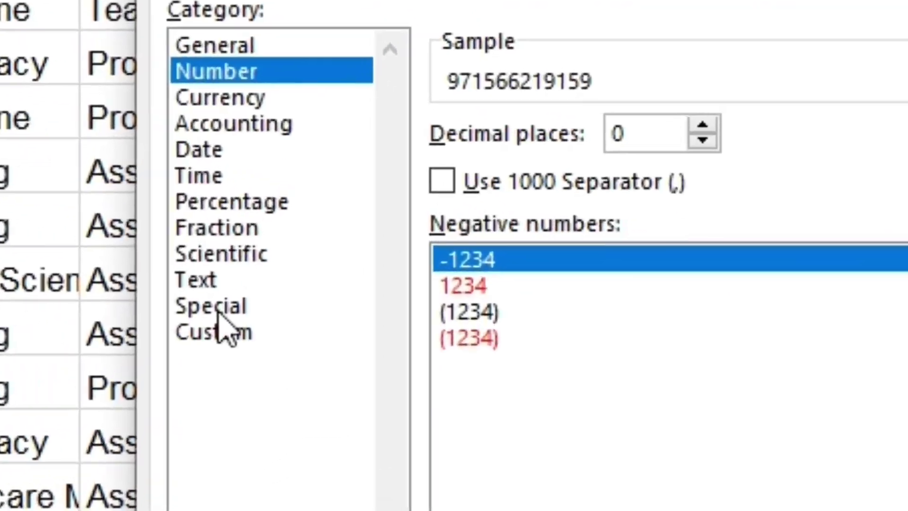
click(543, 323)
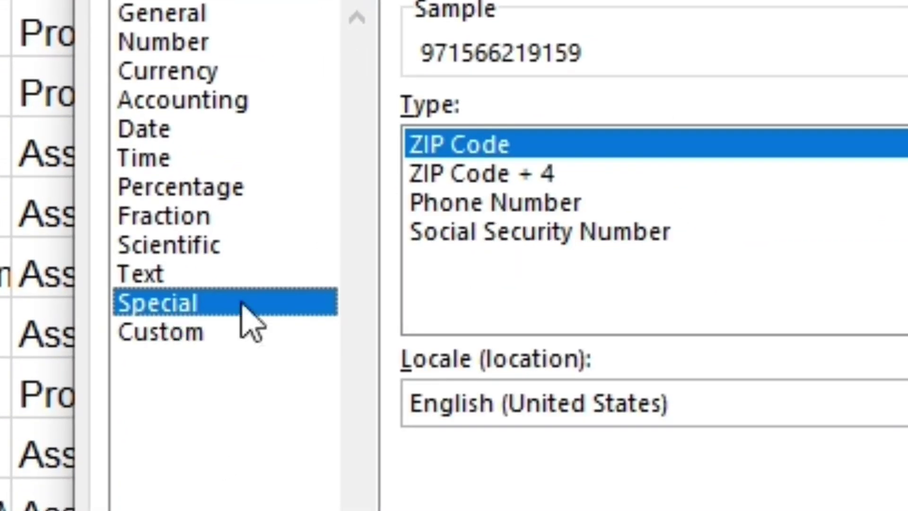
click(503, 212)
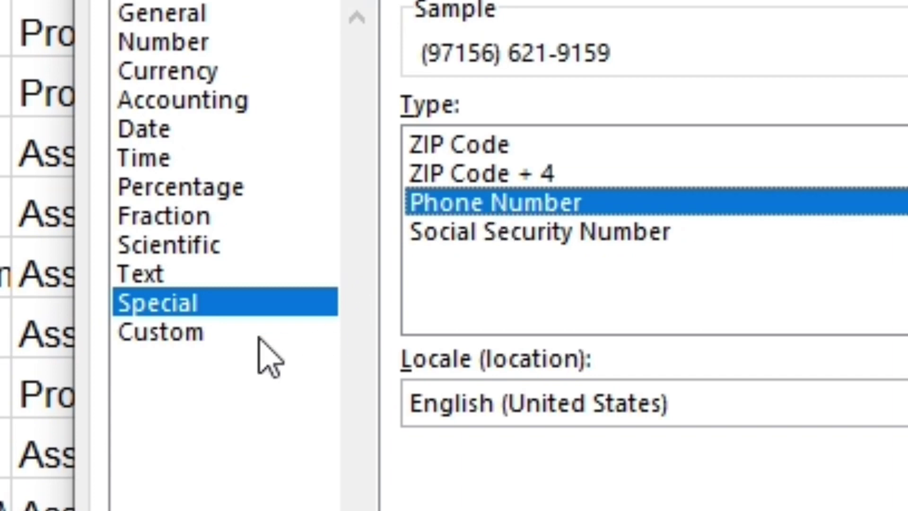
click(217, 337)
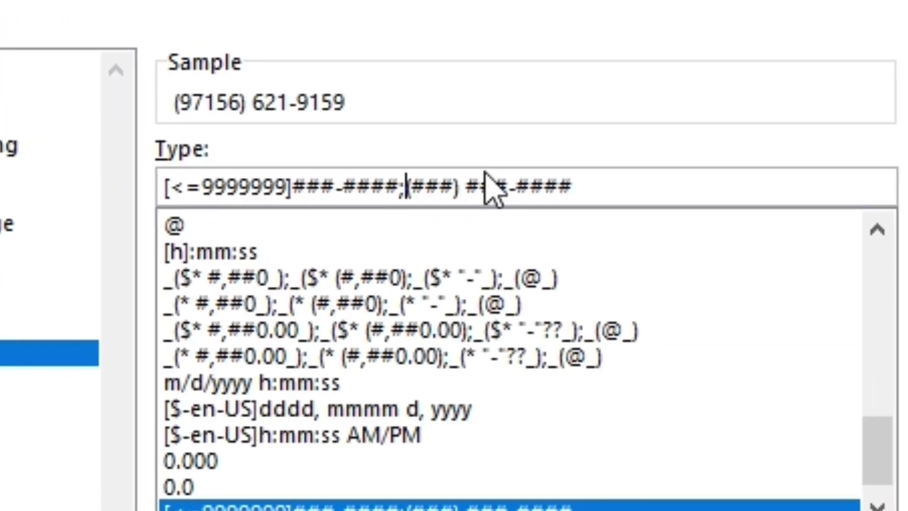
text(+#)
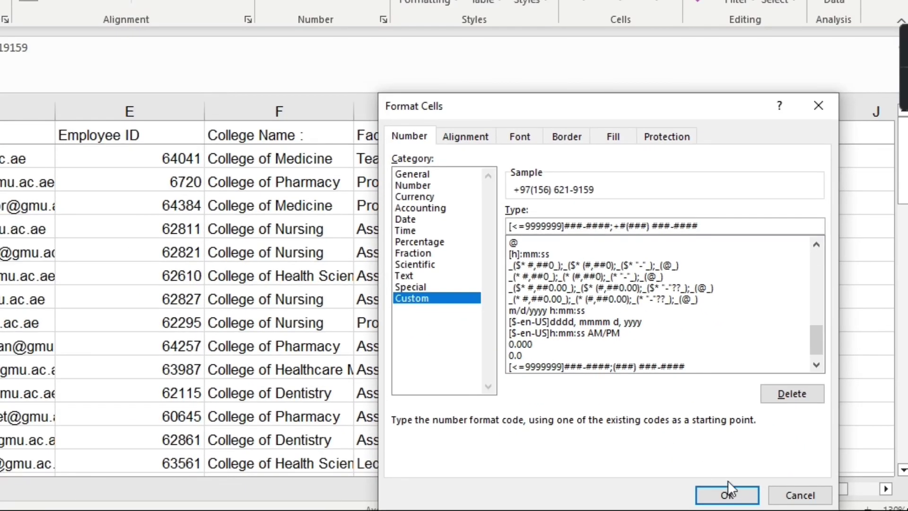
click(728, 495)
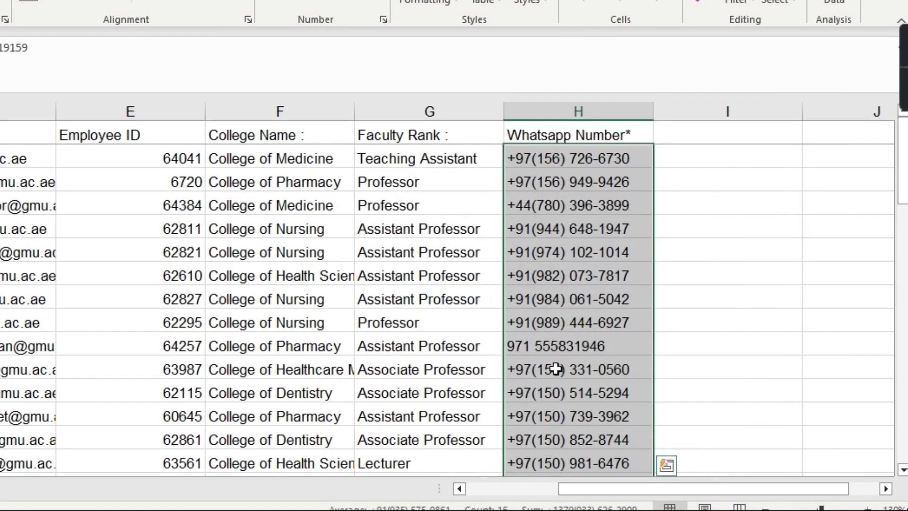
click(713, 243)
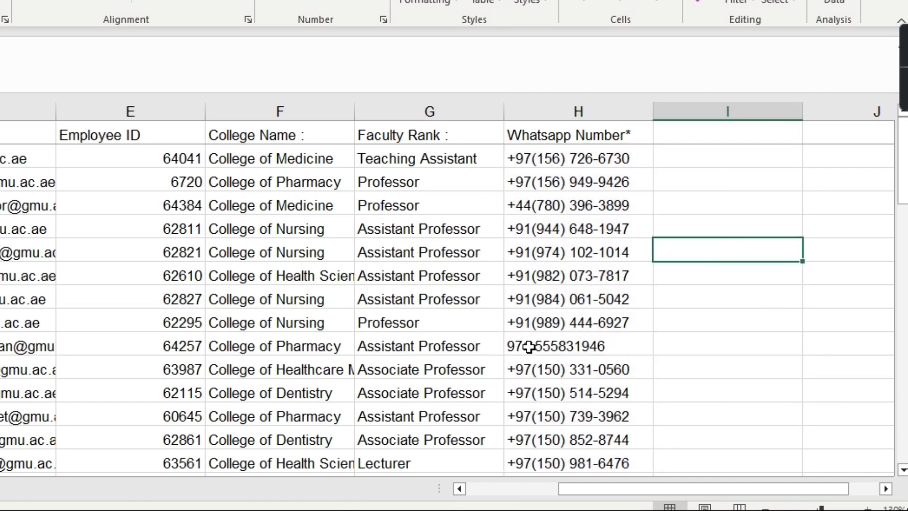
double_click(538, 346)
key(BackSpace)
drag(757, 323, 842, 324)
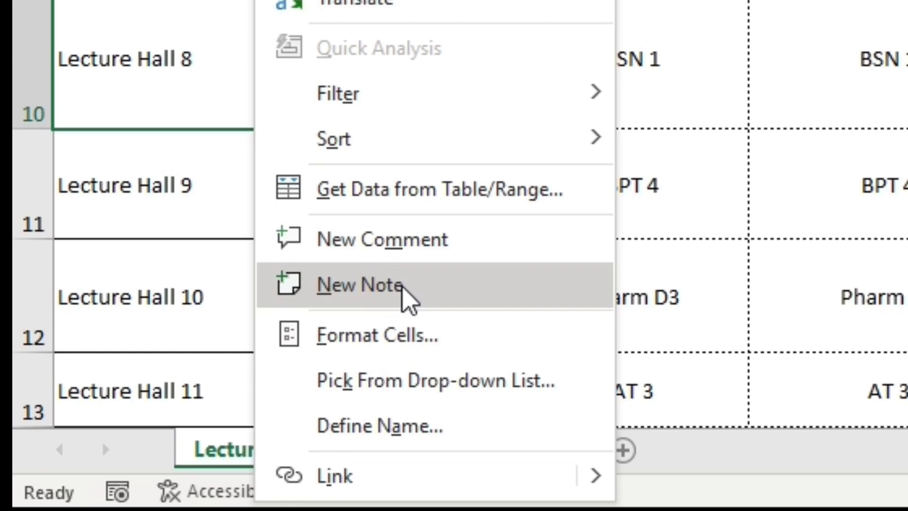
Step: Add a new note to Lecture Hall 8 and open its Format Comment Colors and Lines settings
click(404, 288)
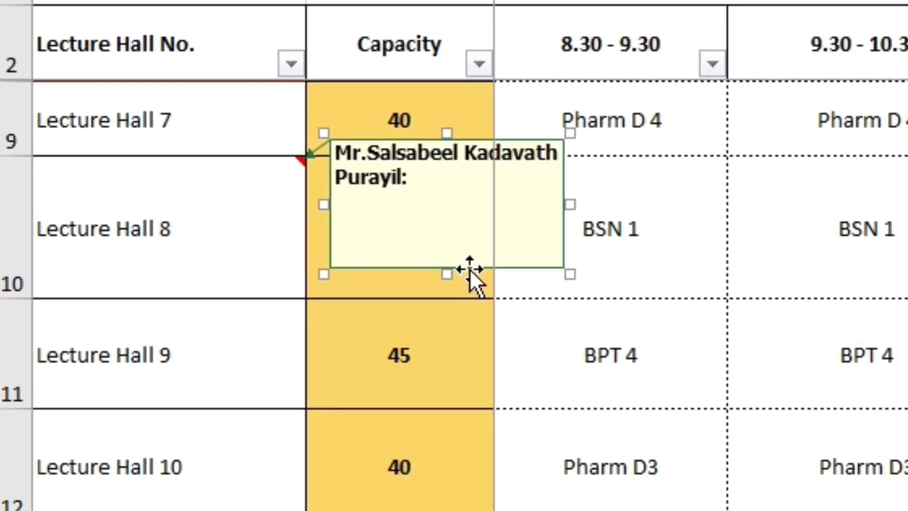
right_click(469, 269)
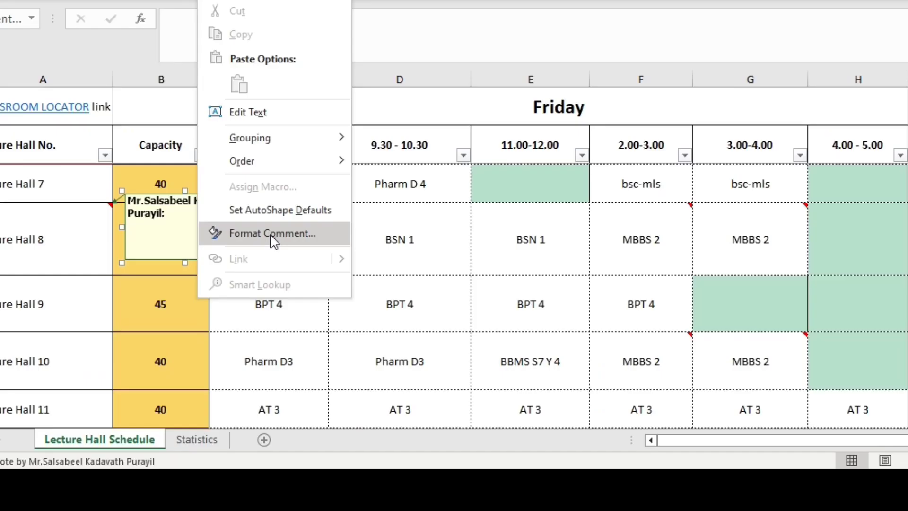
click(615, 219)
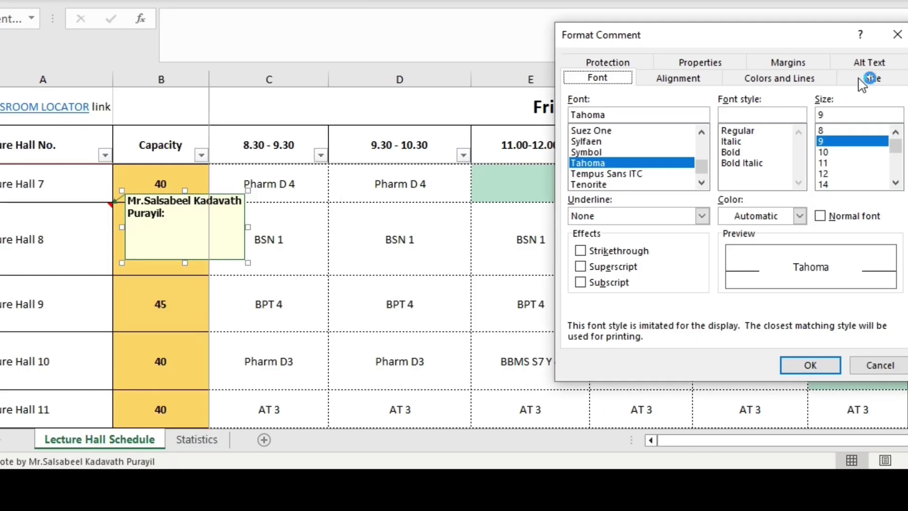
click(786, 80)
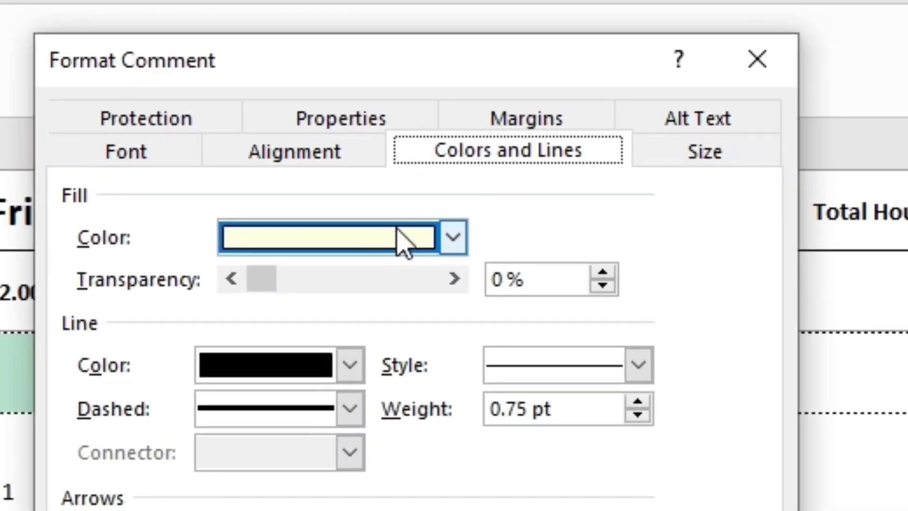
Step: Fill Lecture Hall 8's note with the Desktop picture Lecture Hall Locator.png
click(454, 239)
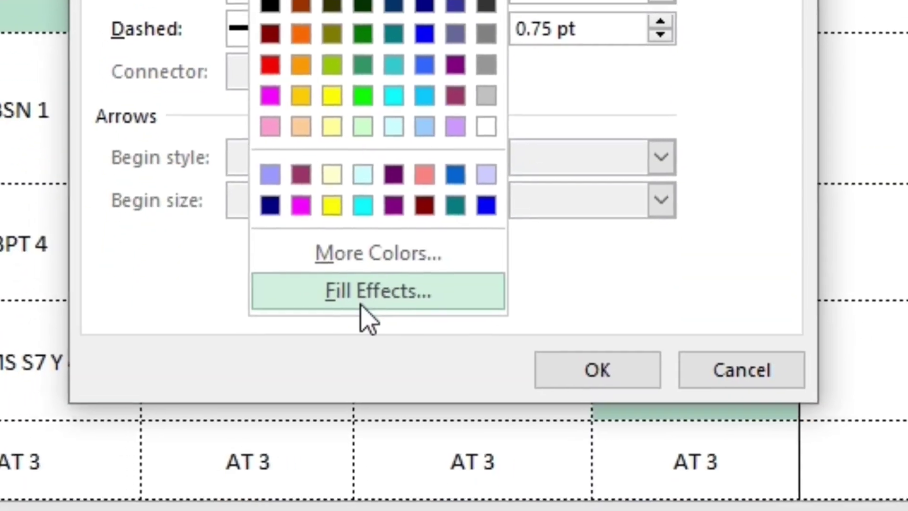
click(363, 302)
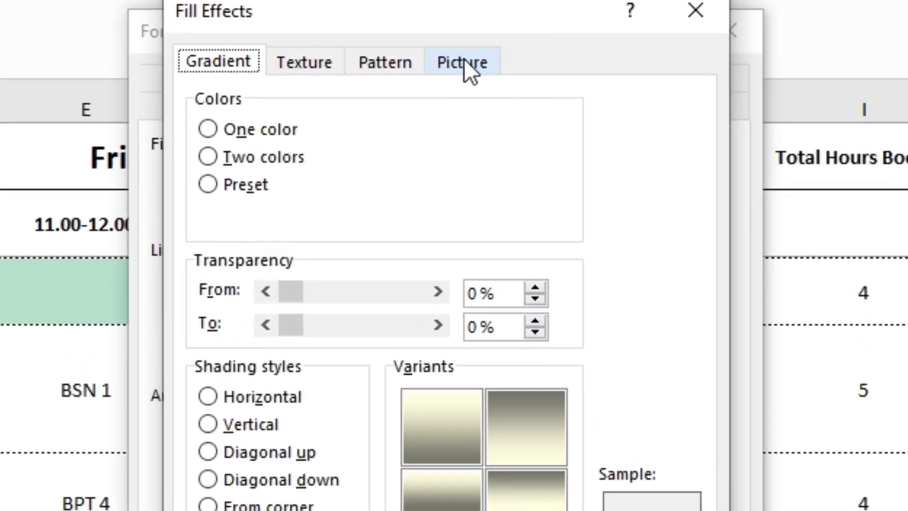
click(463, 61)
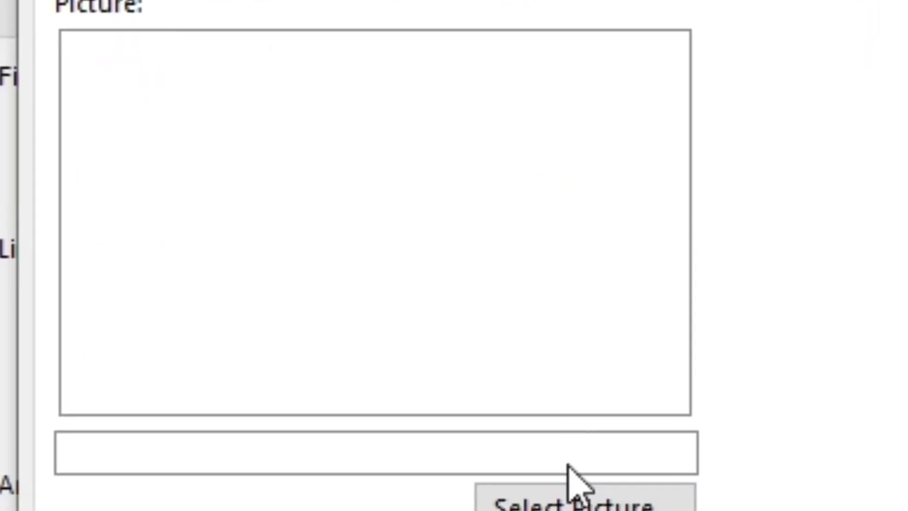
click(604, 331)
click(715, 385)
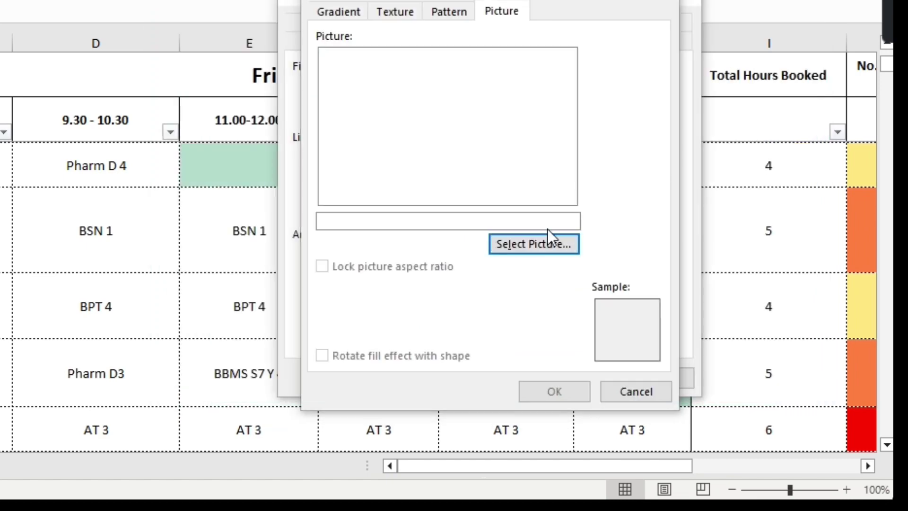
click(314, 156)
scroll(859, 182, down, 5)
scroll(633, 237, up, 2)
click(460, 172)
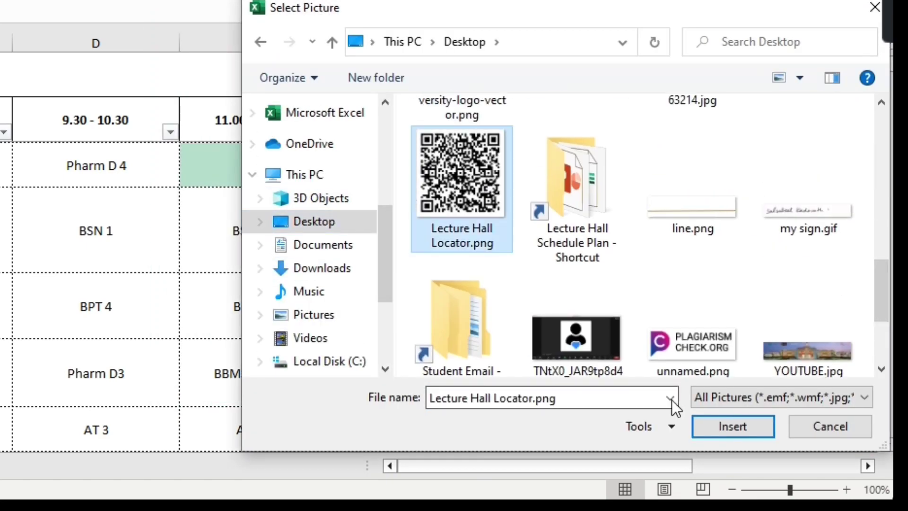
click(732, 426)
click(552, 391)
click(558, 376)
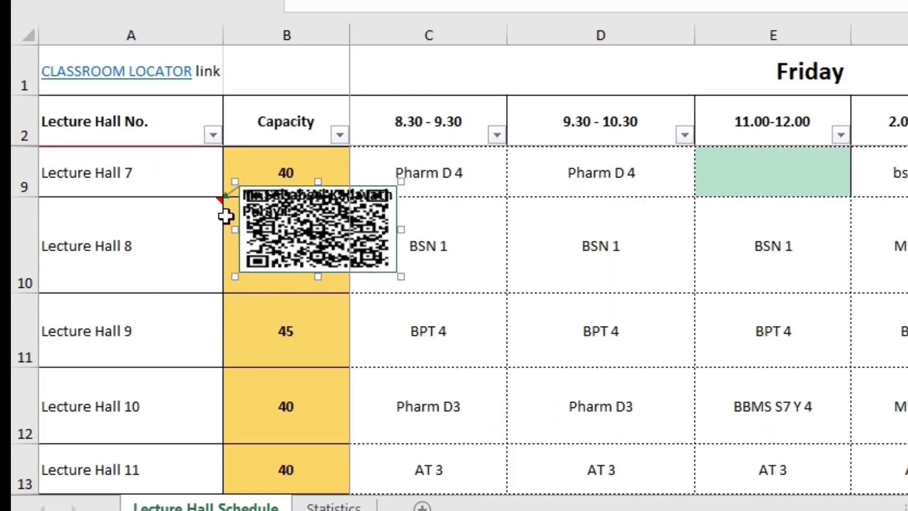
Step: Stretch the QR code note taller and bring up the Lecture Hall 9 logo note
drag(317, 273, 327, 368)
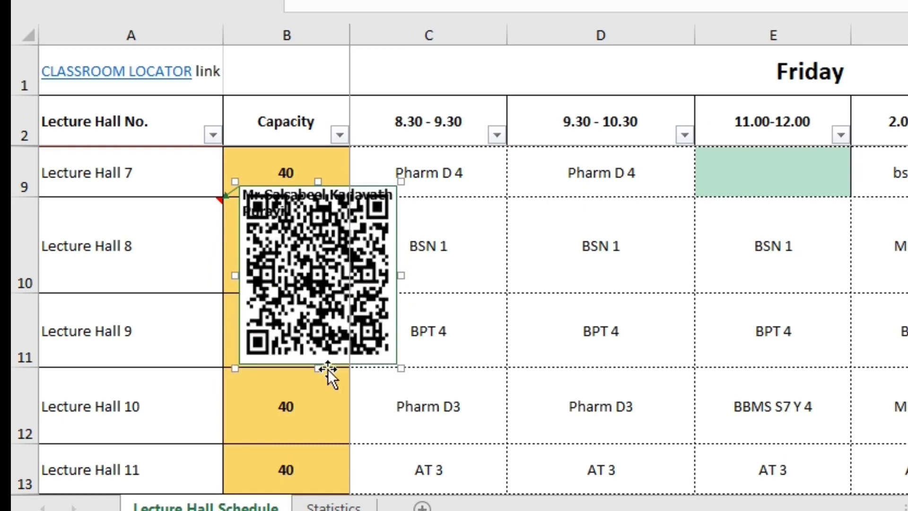
click(624, 383)
click(200, 326)
key(shift+F2)
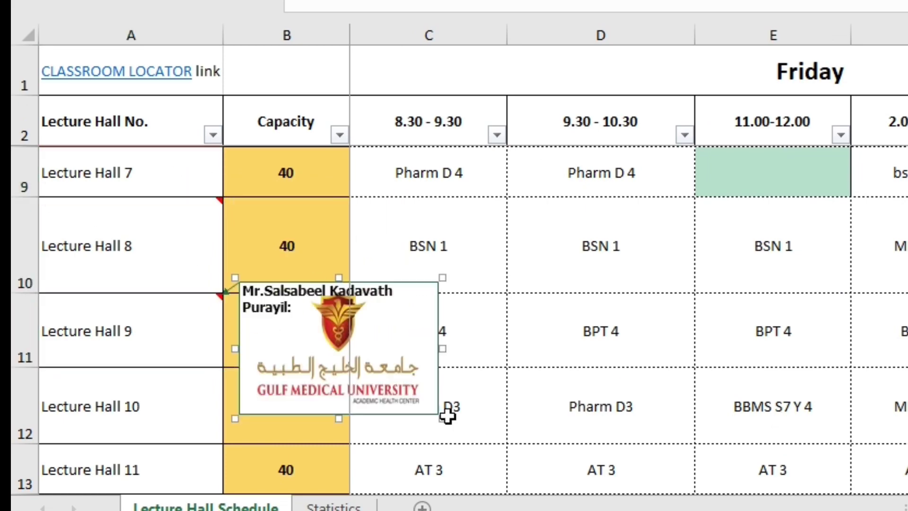
Step: Clear the previously flash-filled first and last names
click(294, 229)
click(399, 257)
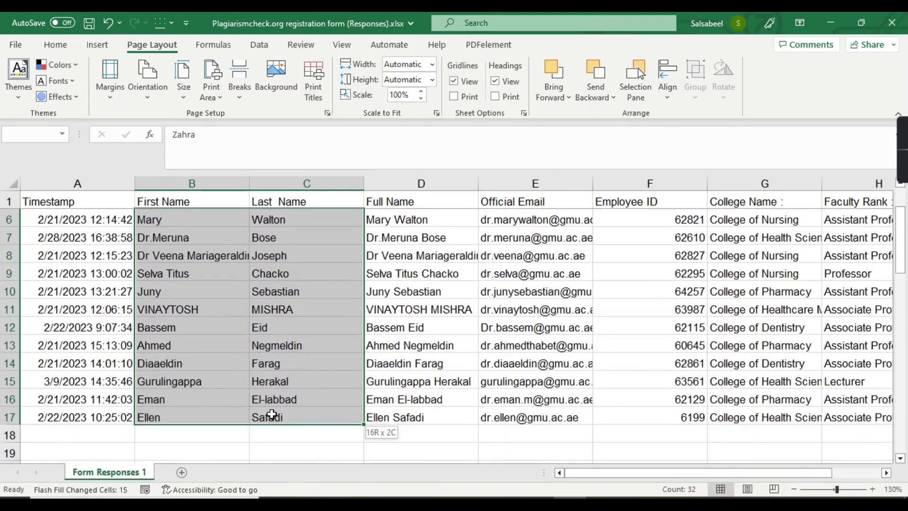
key(Delete)
scroll(270, 415, up, 2)
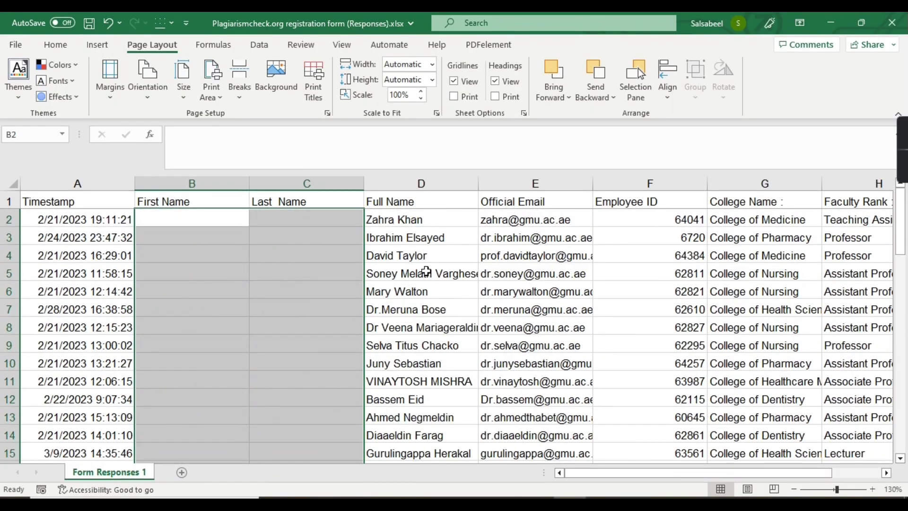
click(426, 272)
click(387, 219)
double_click(395, 219)
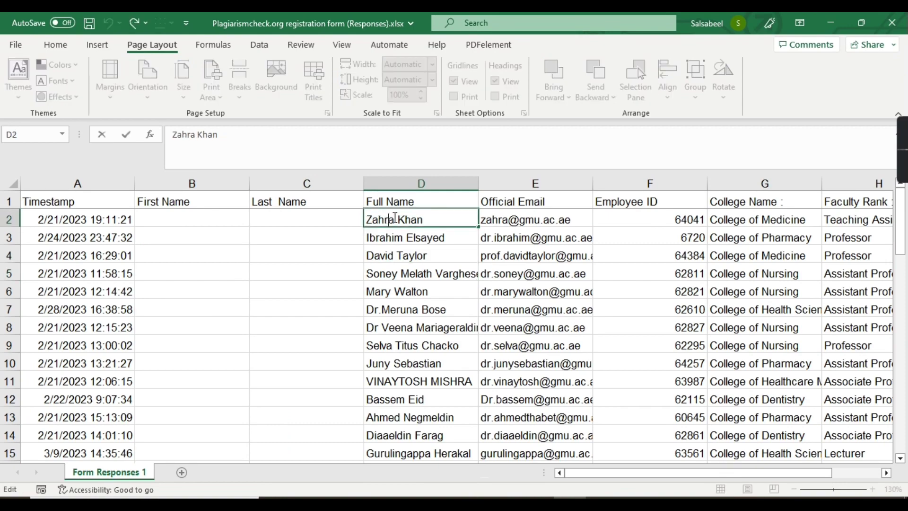
drag(393, 220, 366, 219)
key(ctrl+c)
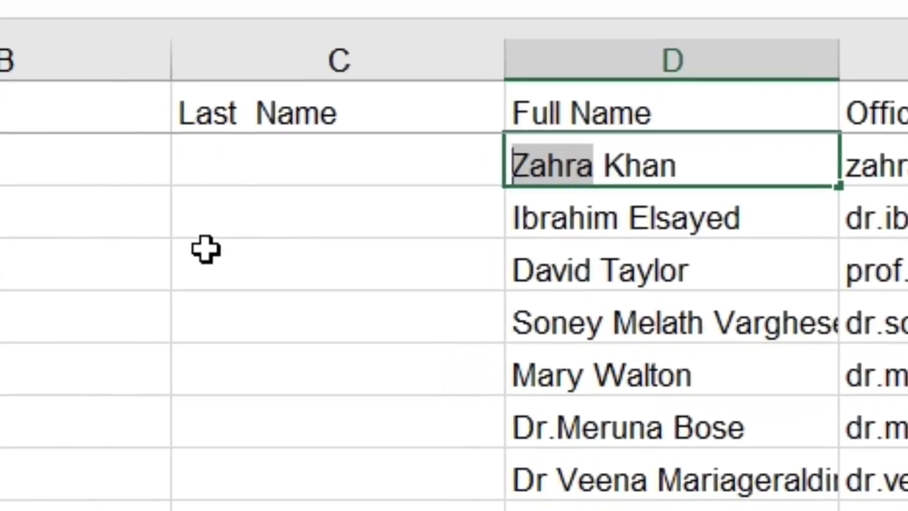
click(497, 158)
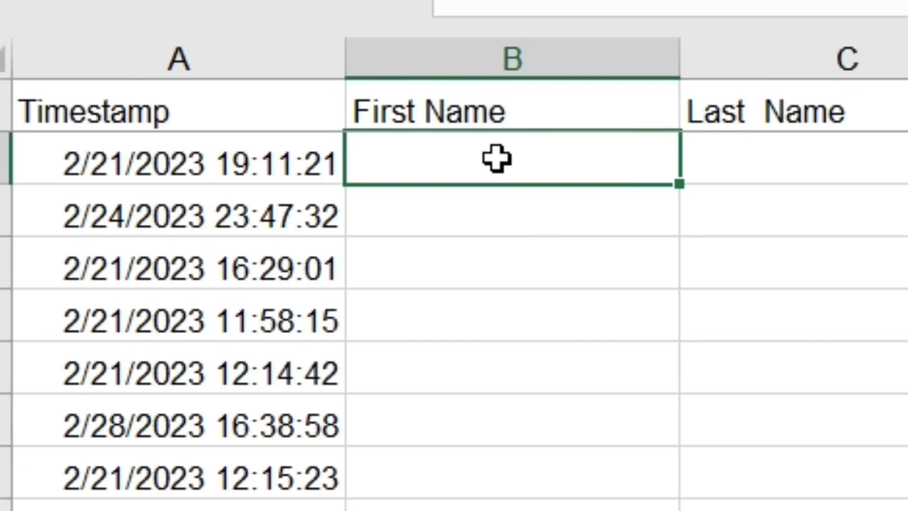
key(ctrl+v)
double_click(835, 158)
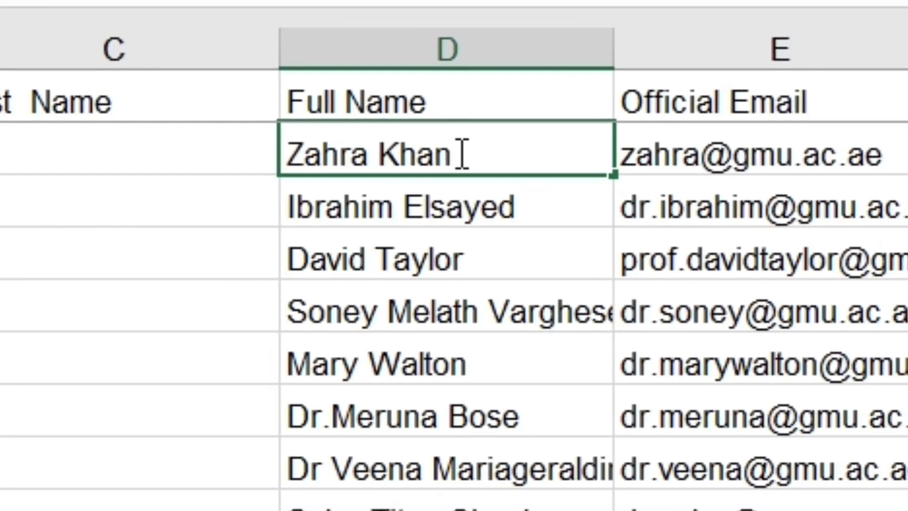
drag(594, 156, 523, 158)
key(ctrl+c)
double_click(289, 147)
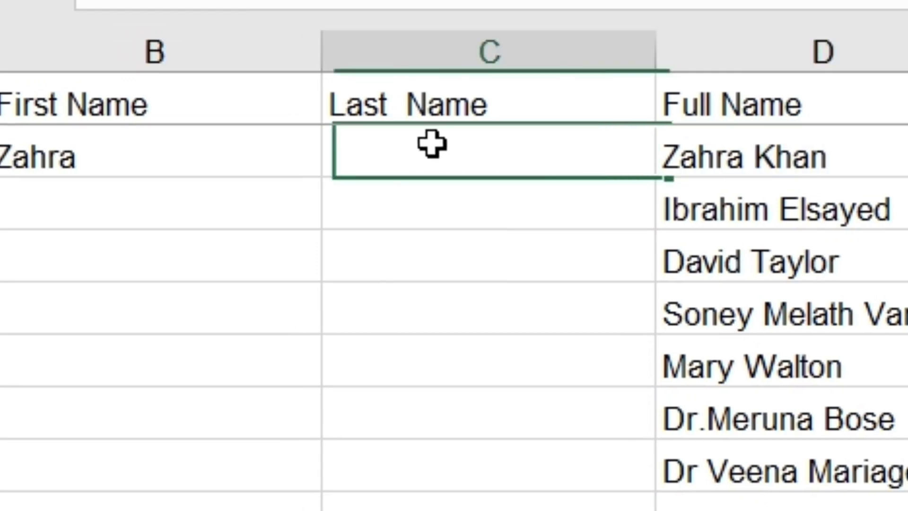
key(ctrl+v)
Step: Flash Fill (Ctrl+E) the first names in column B and last names in column C
click(233, 151)
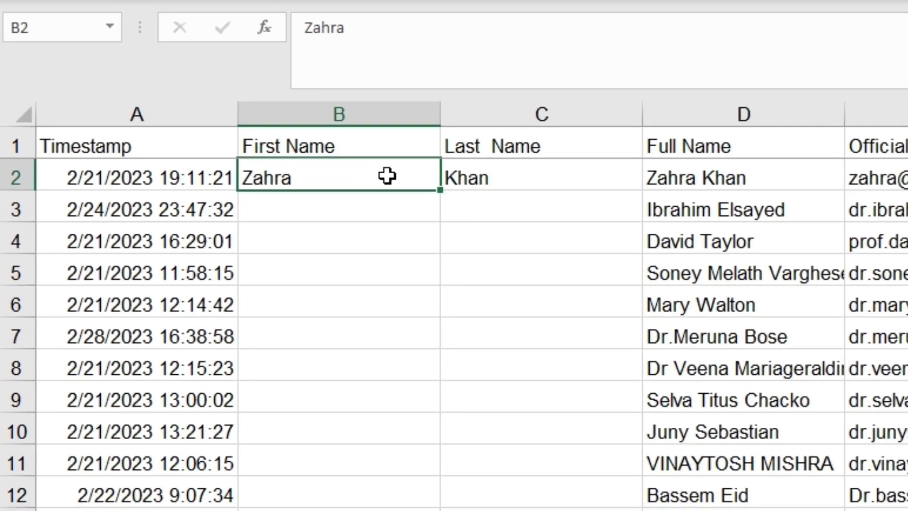
key(ctrl+e)
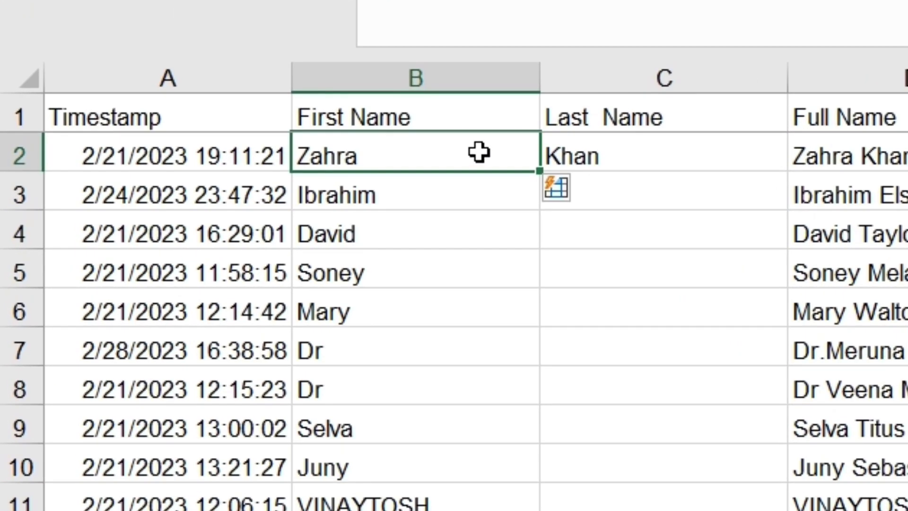
click(475, 186)
key(ctrl+e)
click(628, 265)
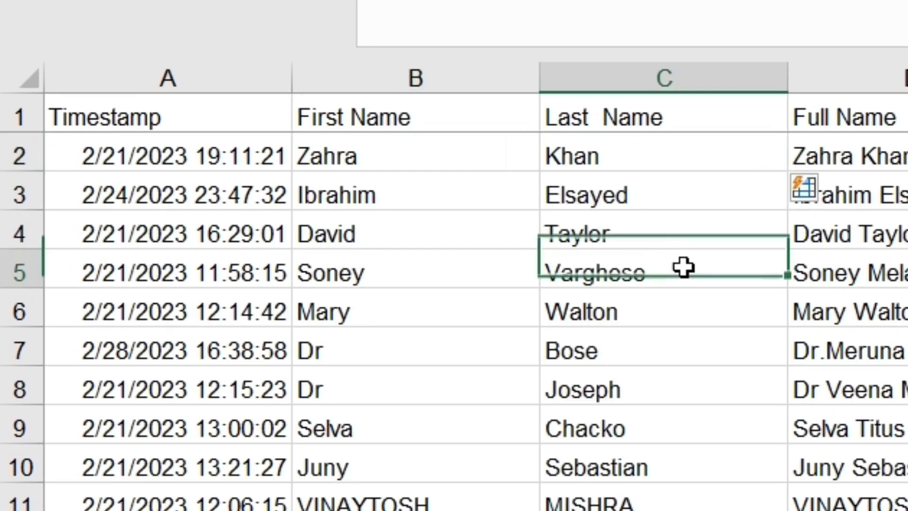
scroll(651, 383, down, 1)
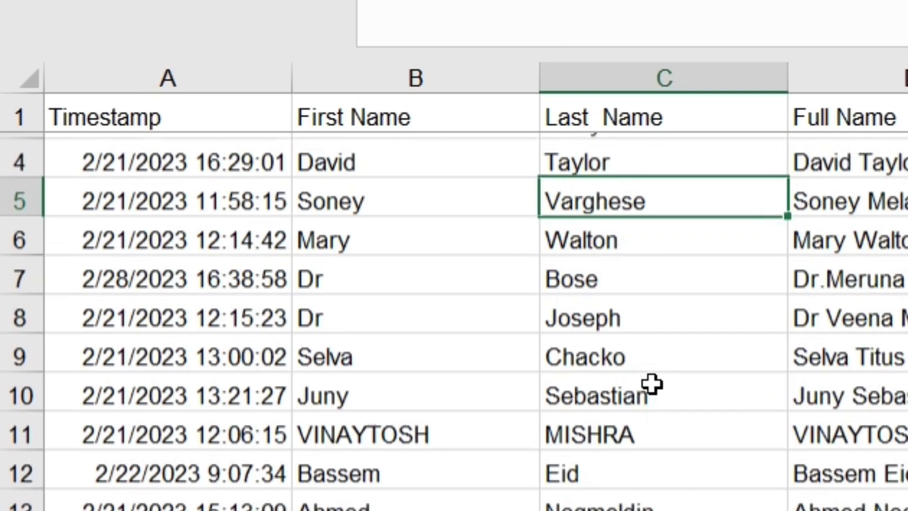
scroll(652, 384, up, 1)
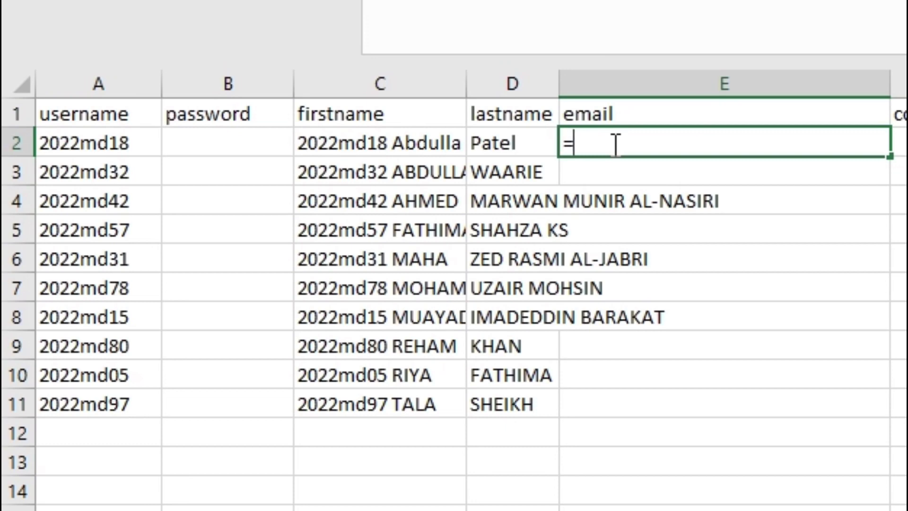
click(85, 144)
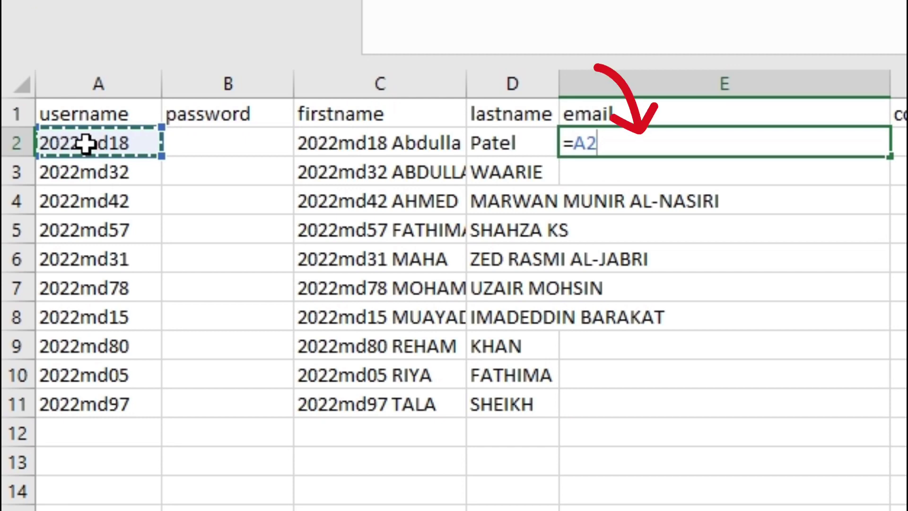
text(&"@mygmu.ac.ae)
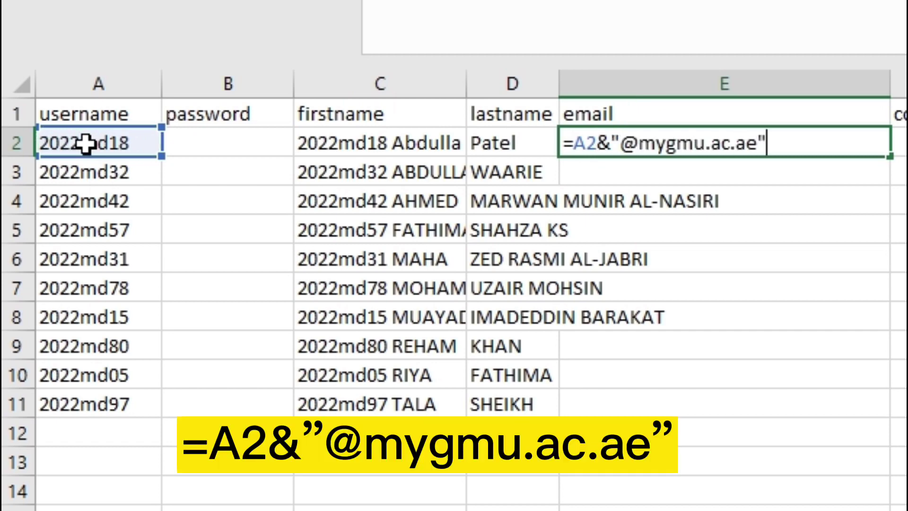
key(Return)
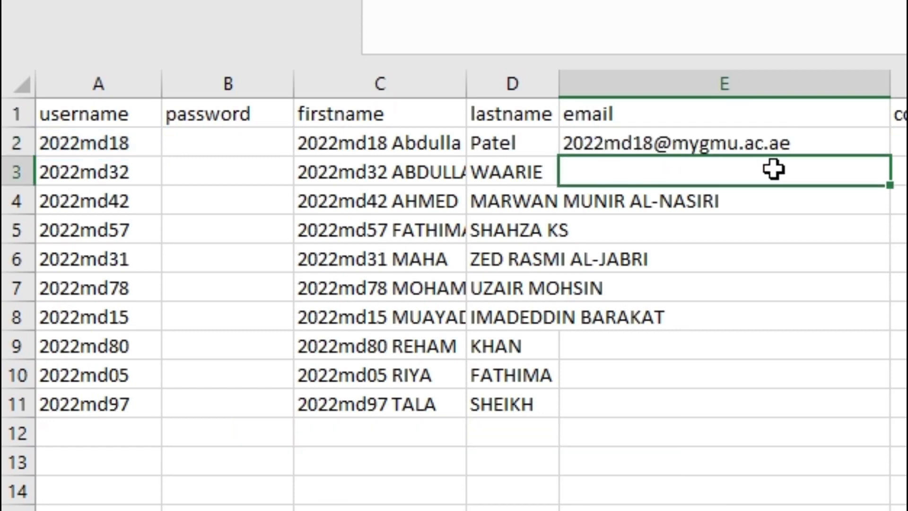
click(838, 151)
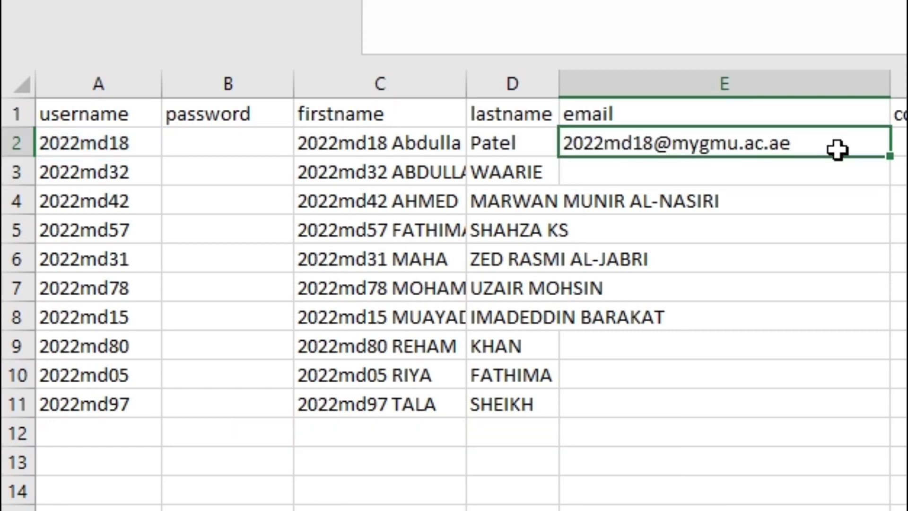
double_click(887, 157)
drag(899, 317, 898, 375)
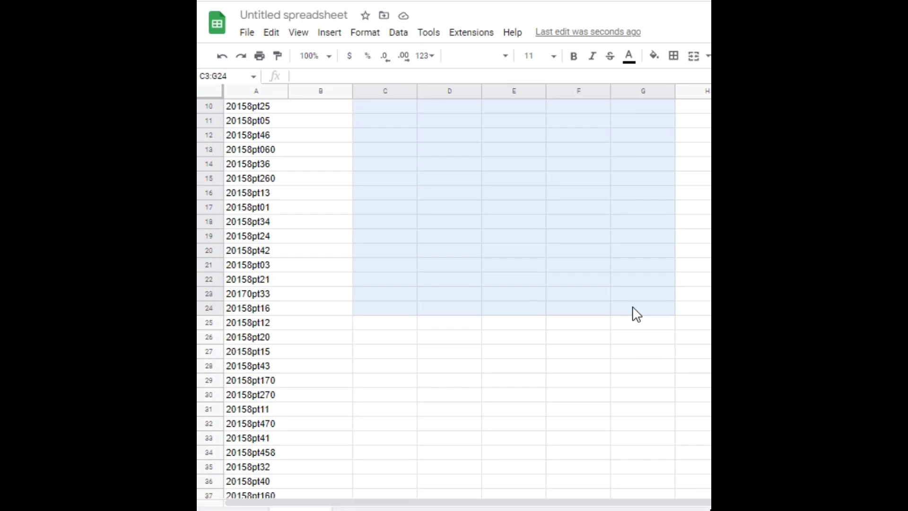
Step: Insert checkboxes into the Monday–Friday cells C3:G43 of the Week 1 sheet
scroll(520, 283, up, 10)
click(329, 32)
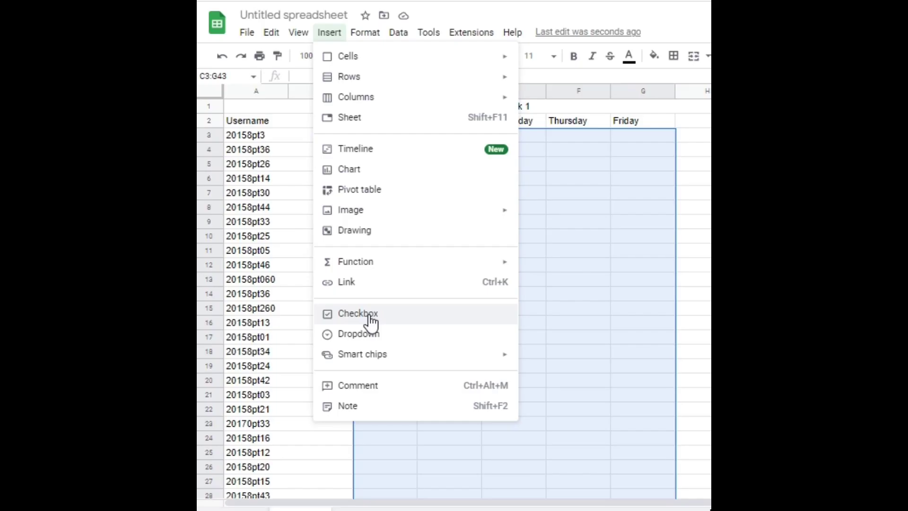
click(385, 223)
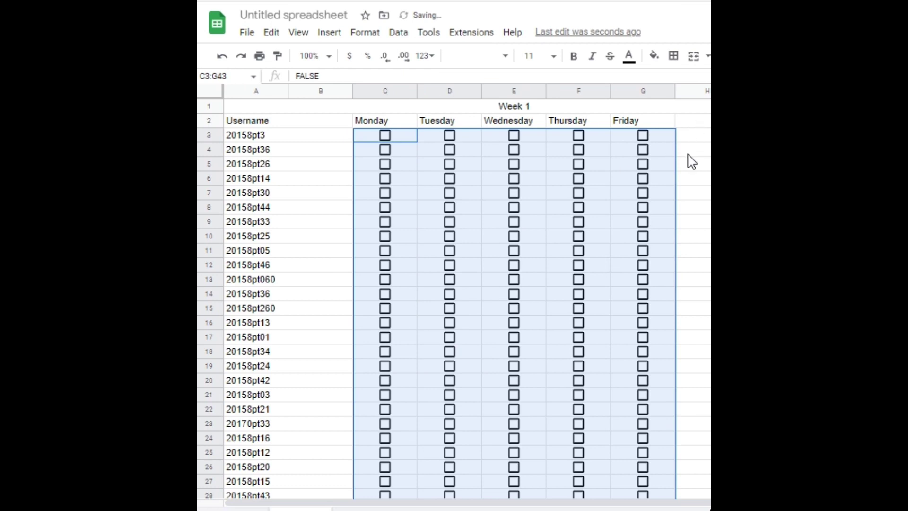
click(662, 496)
scroll(648, 339, up, 1)
click(642, 164)
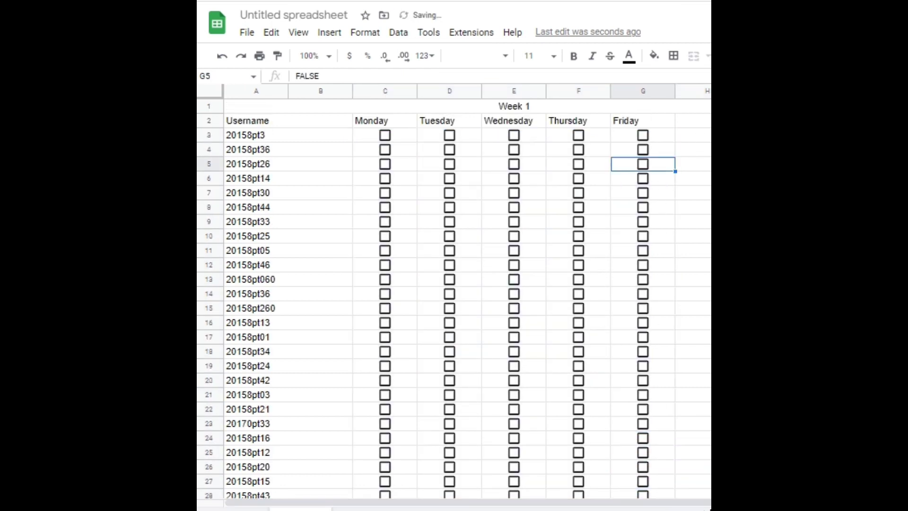
drag(613, 503, 647, 505)
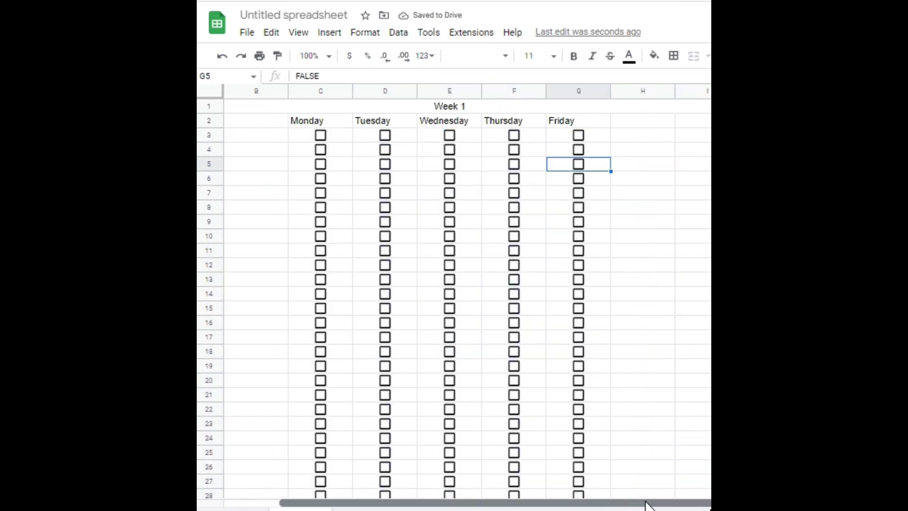
Step: Head H2 'Total' and enter =COUNTIF(C3:G3,TRUE) in H3
double_click(644, 120)
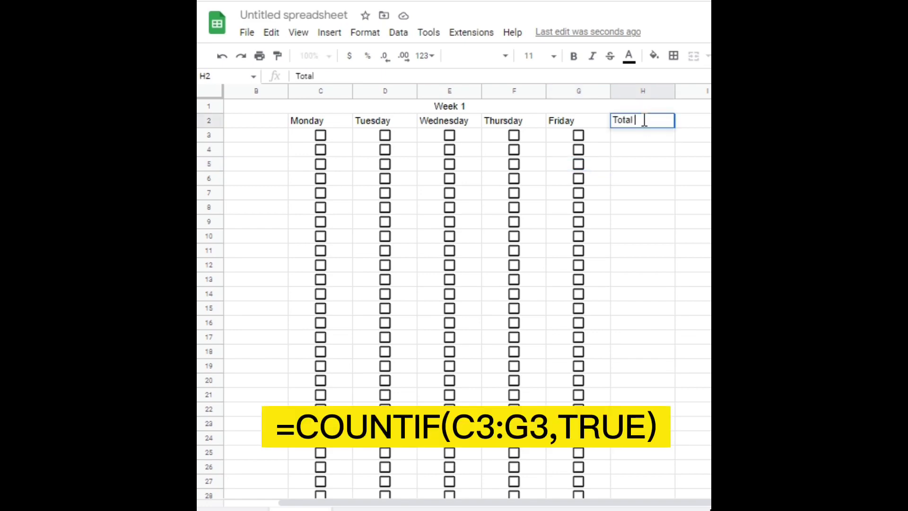
click(640, 141)
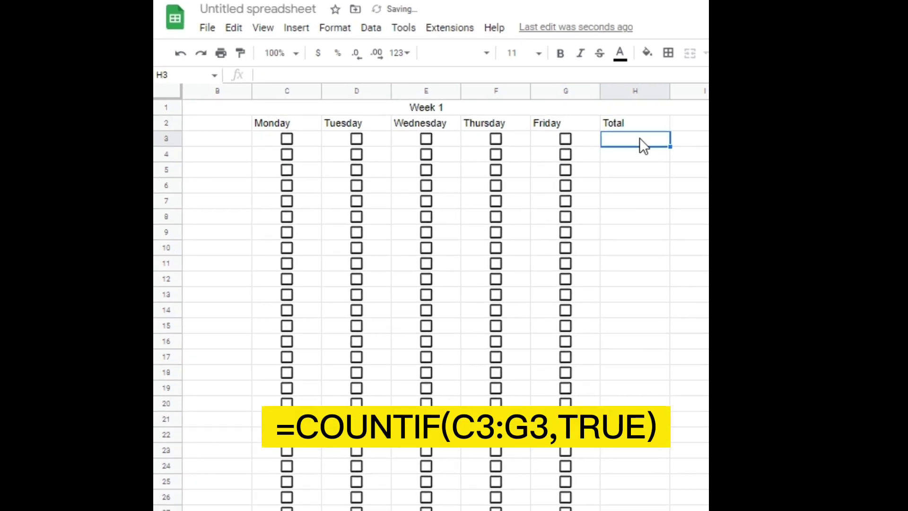
text(=c)
text(oun)
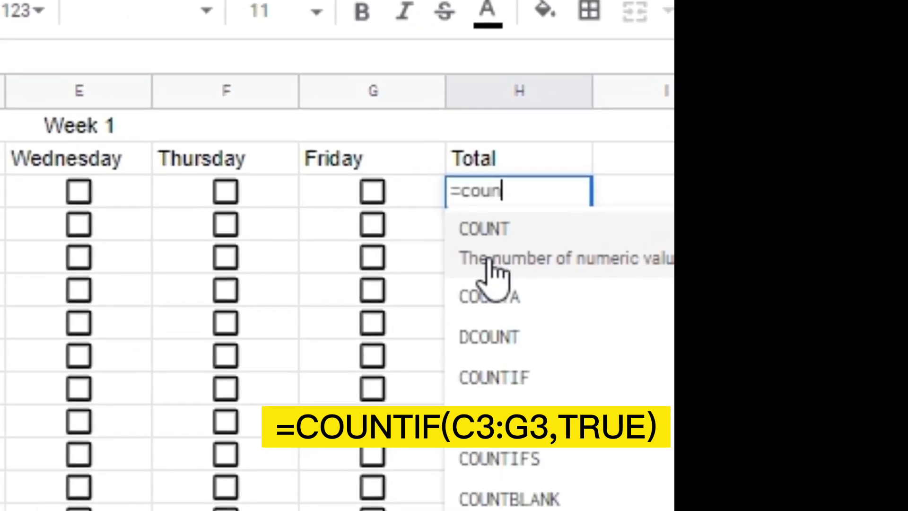
text(tif)
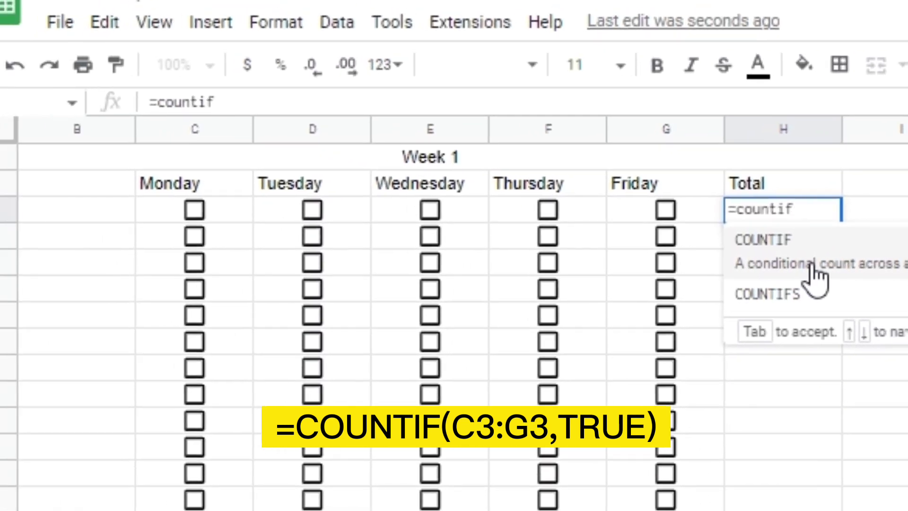
click(812, 265)
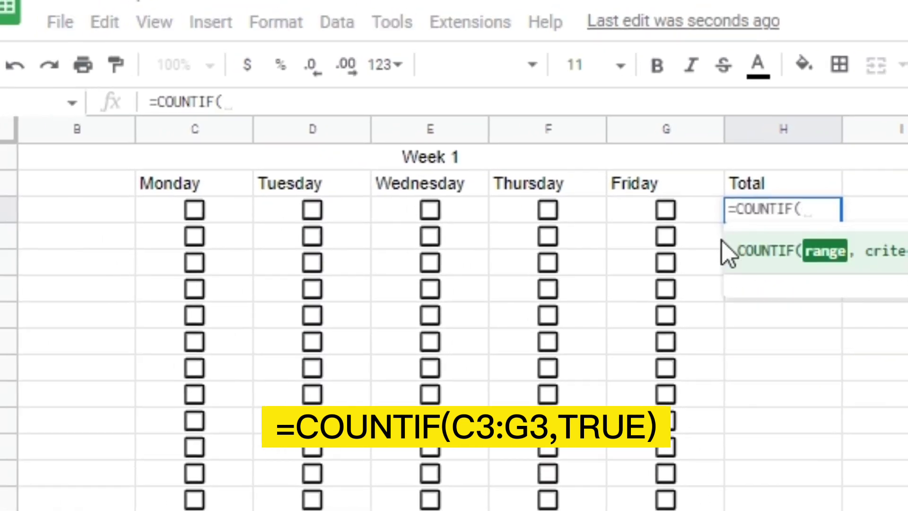
drag(191, 210, 647, 209)
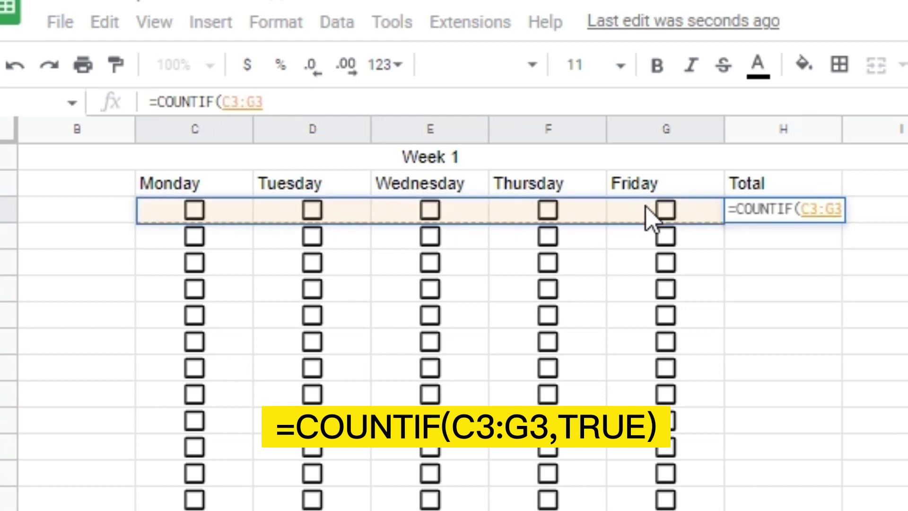
text(,true)
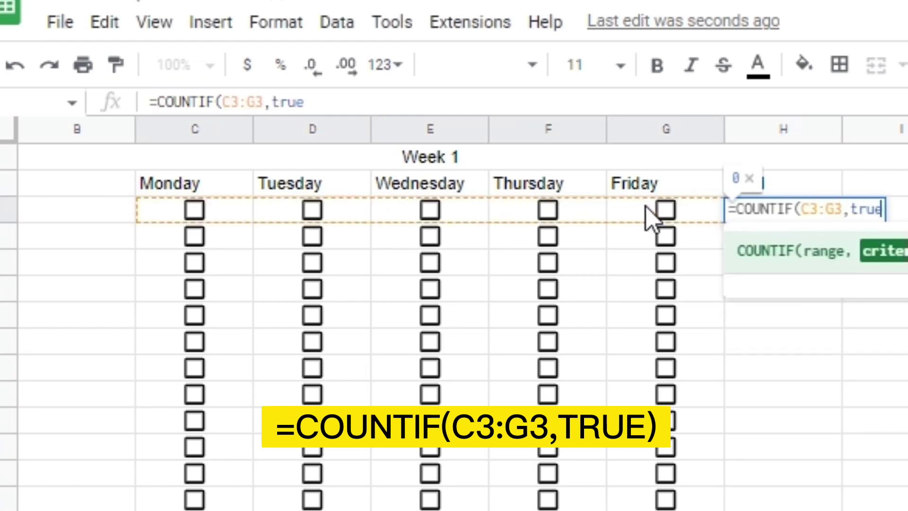
text())
key(Return)
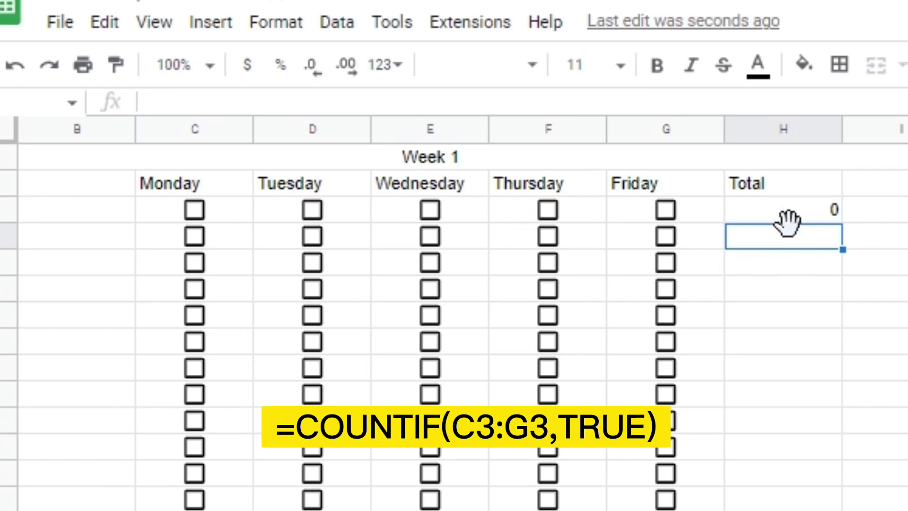
Step: Copy H3's COUNTIF down column H and tick row 3's Monday, Tuesday, Wednesday and Friday boxes
click(786, 211)
double_click(842, 222)
click(756, 183)
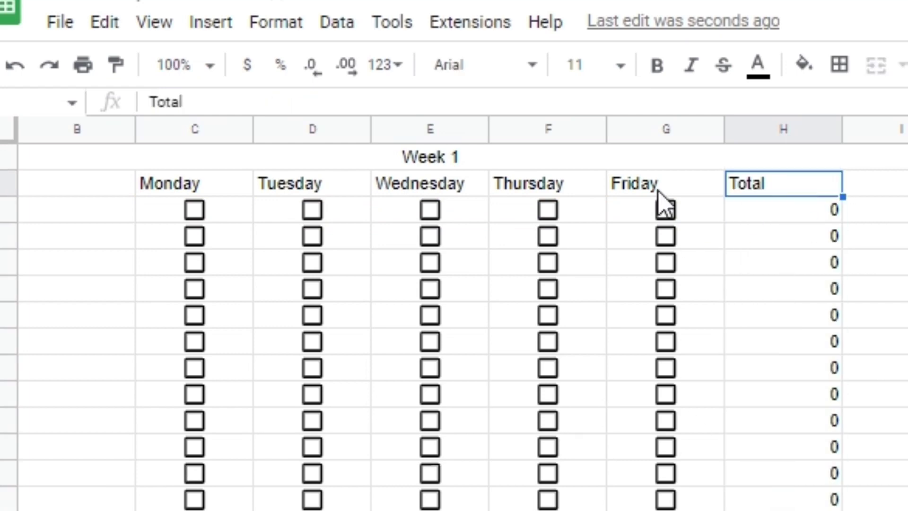
click(665, 209)
click(430, 209)
click(312, 210)
click(194, 210)
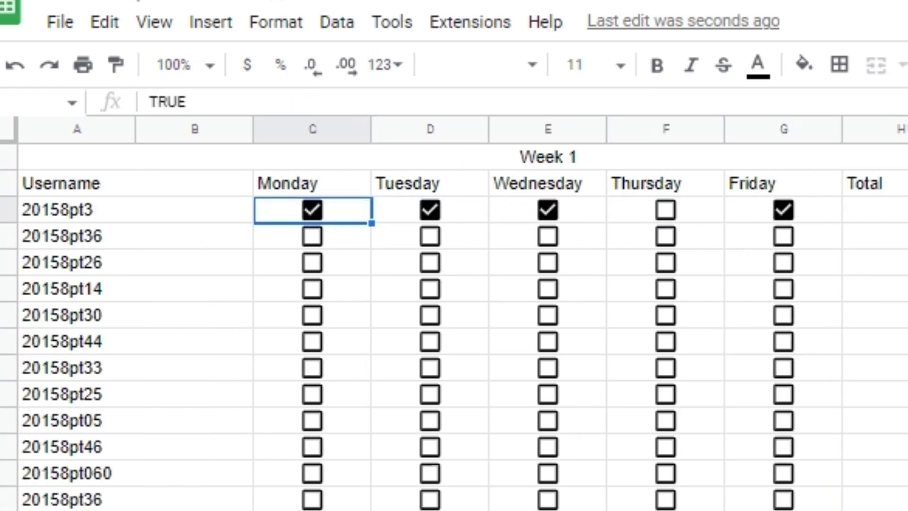
Step: Tick further attendance boxes, including Friday in rows 5–6 and Tuesday/Thursday in row 9
click(666, 262)
click(665, 289)
click(547, 368)
click(312, 367)
click(313, 420)
click(449, 264)
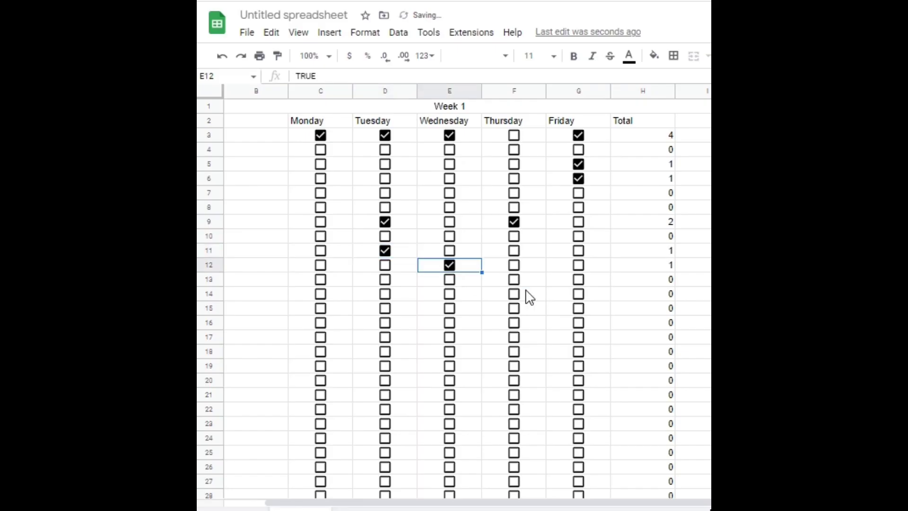
click(514, 294)
click(449, 309)
click(385, 337)
click(320, 380)
click(449, 409)
click(385, 438)
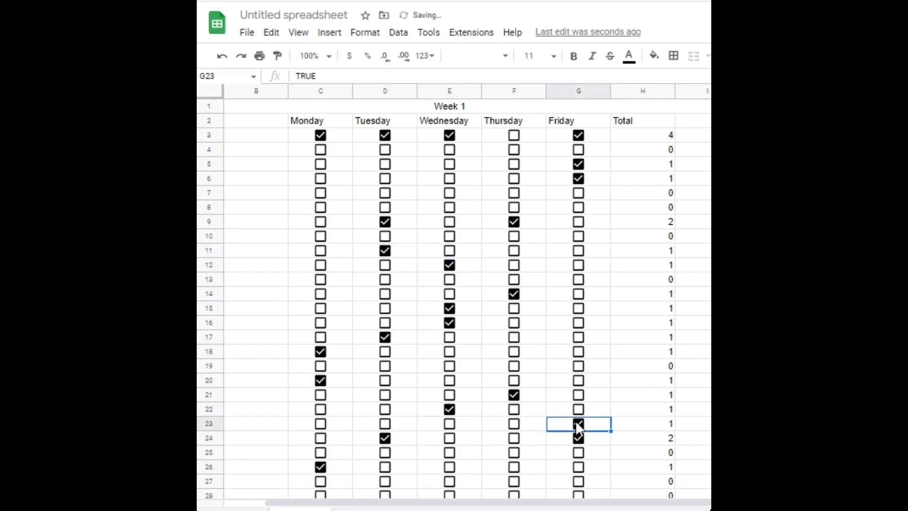